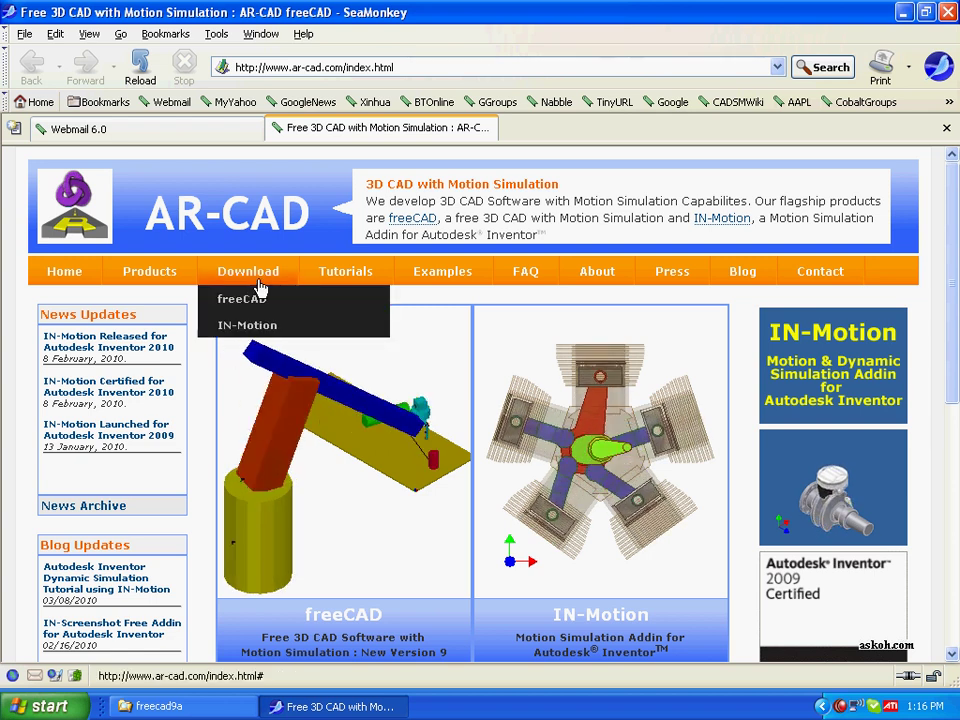
Follow the Download menu's freeCAD link on the AR-CAD site to the download page.
click(257, 304)
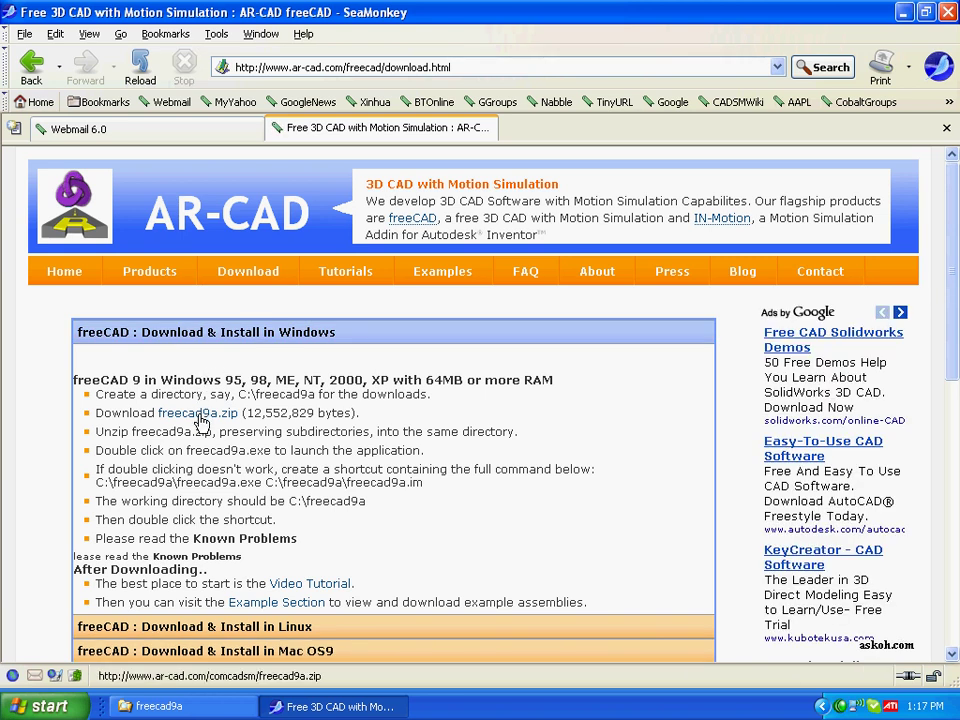
Start saving freecad9a.zip to disk, browsing the save location to C:\askoh\CAD.
click(199, 417)
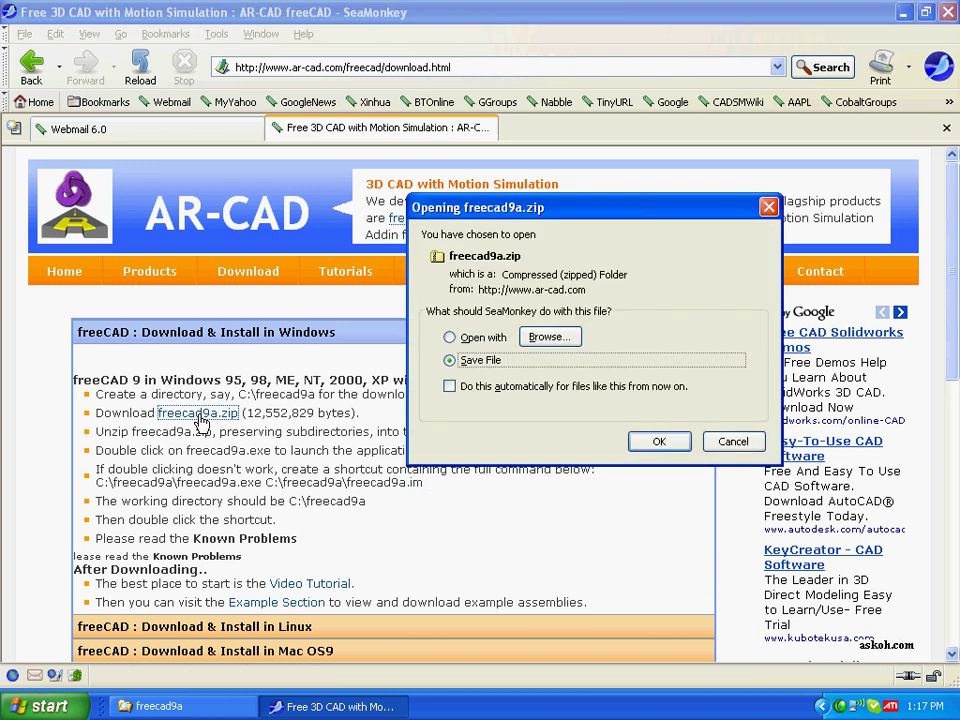
click(674, 450)
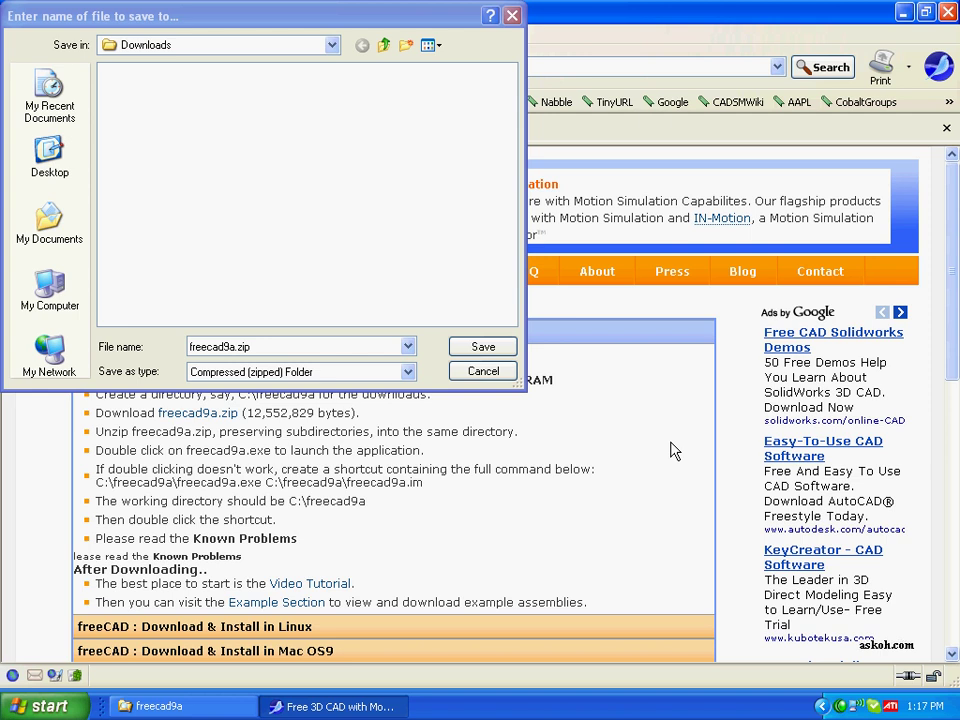
click(331, 46)
click(193, 139)
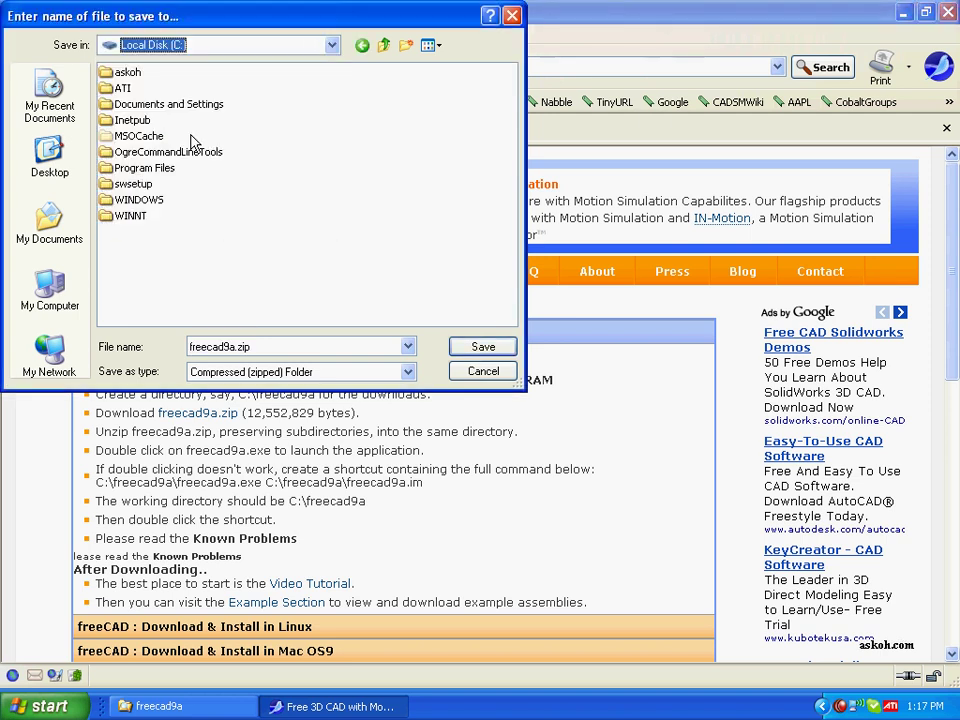
double_click(130, 74)
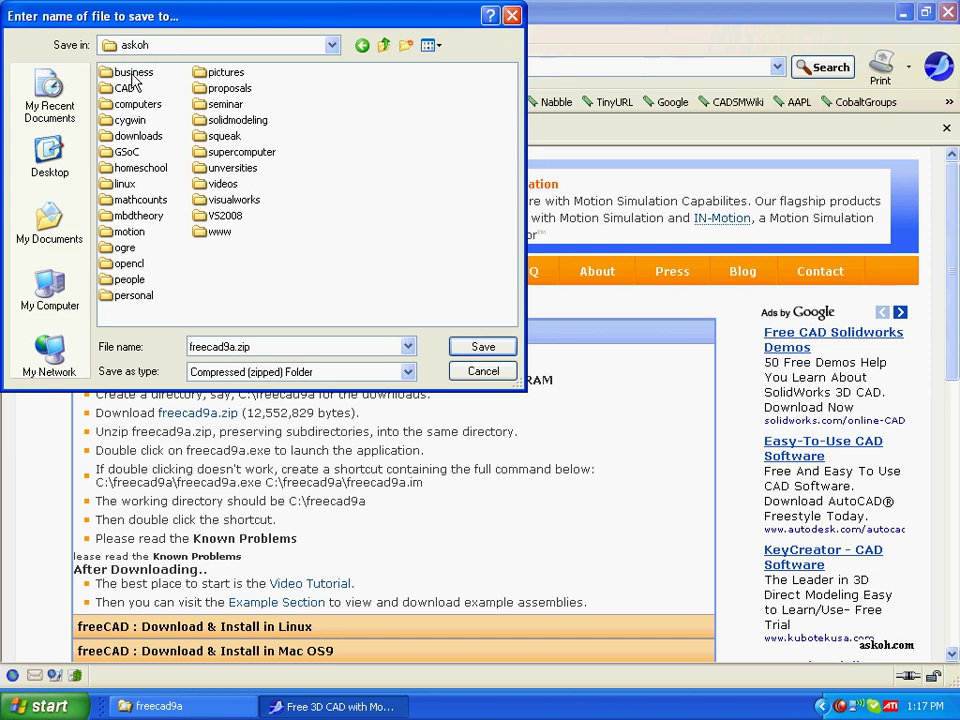
double_click(120, 88)
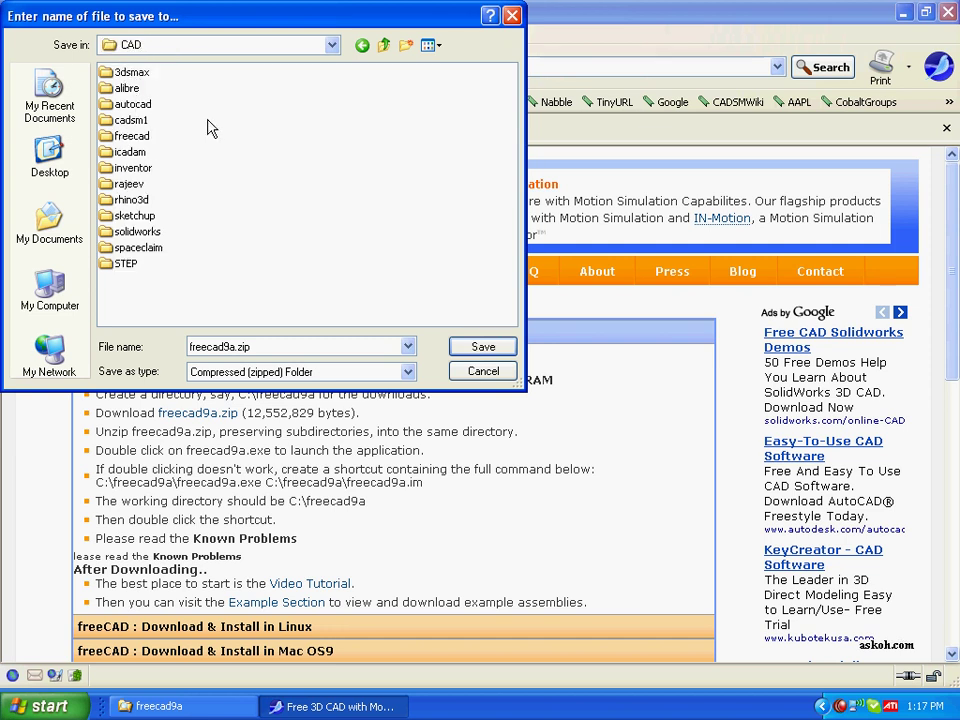
Create a new folder freecad9a in CAD and save the zip into it.
click(407, 46)
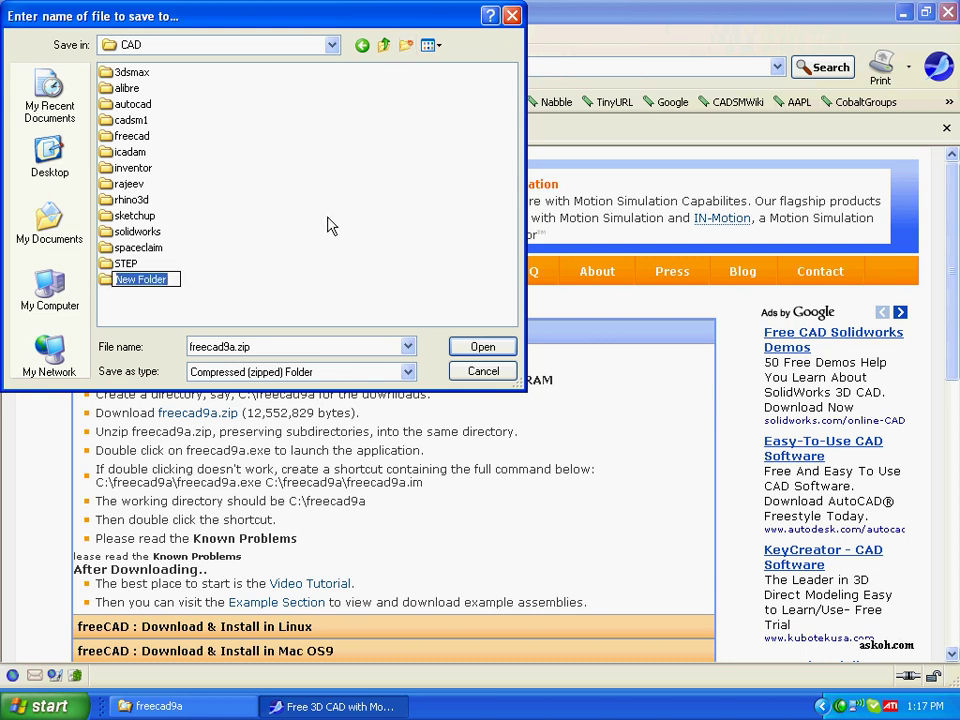
text(fre)
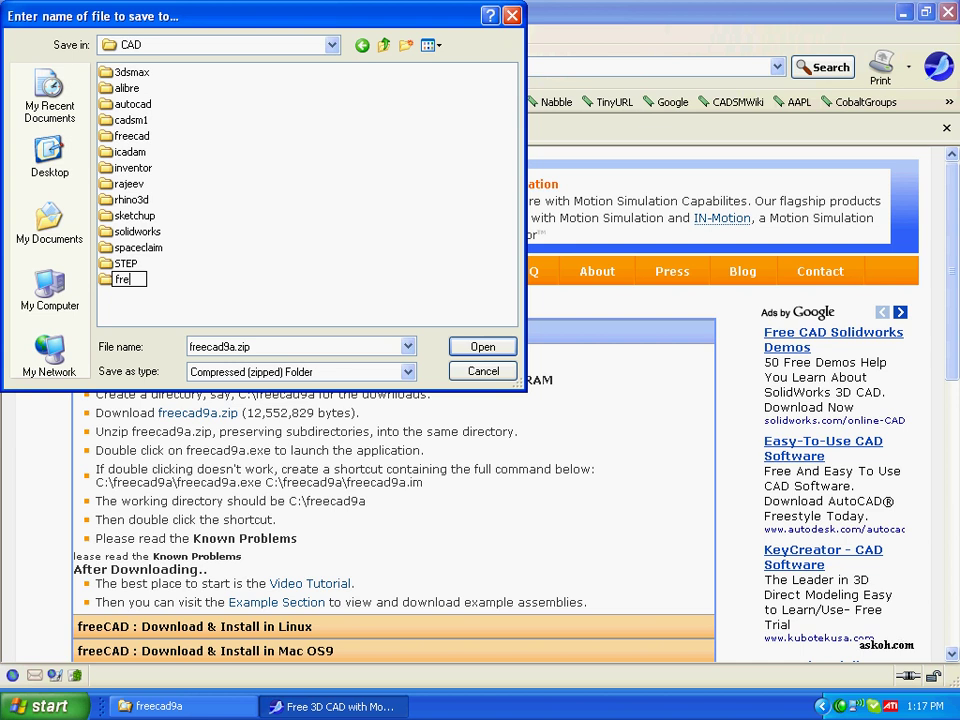
text(ecad9a)
key(Return)
key(Return)
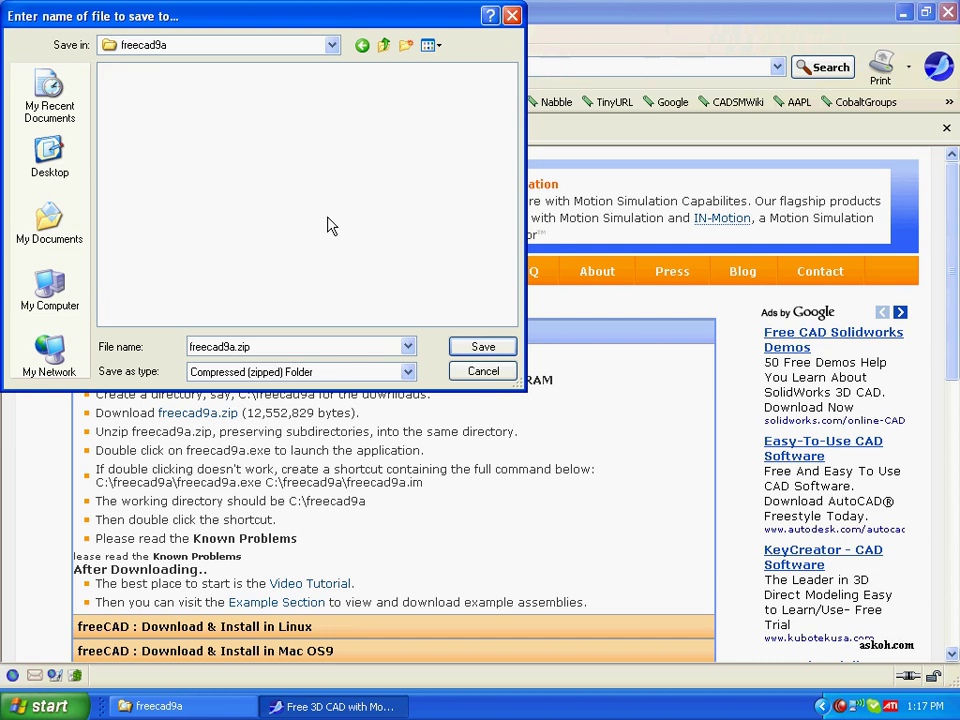
click(483, 346)
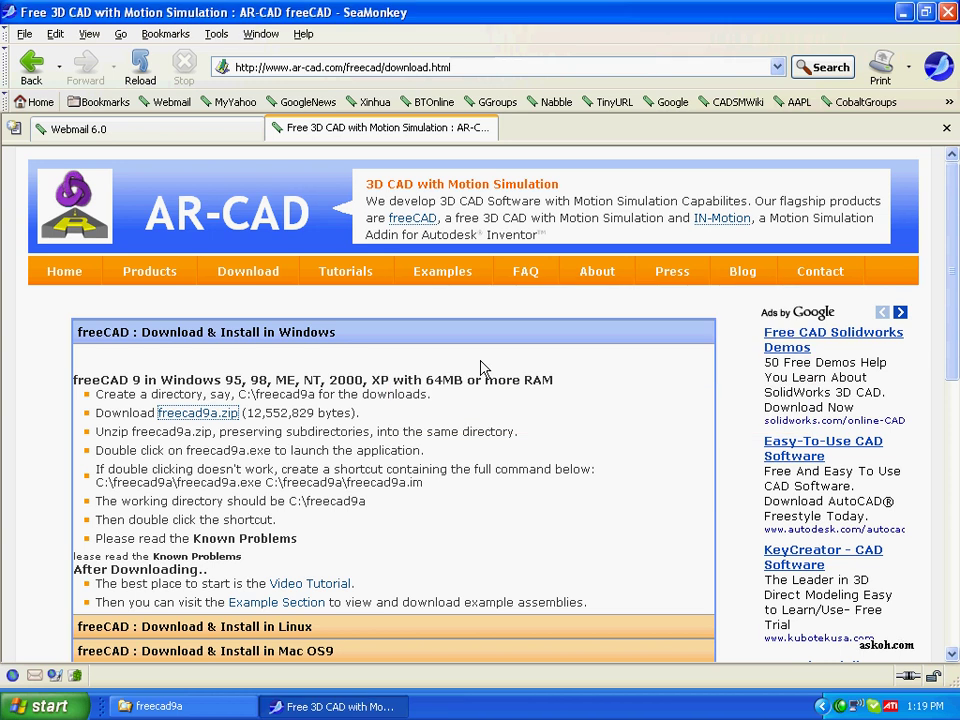
In Explorer, open C:\askoh\CAD\freecad9a and select freecad9a.zip.
click(219, 708)
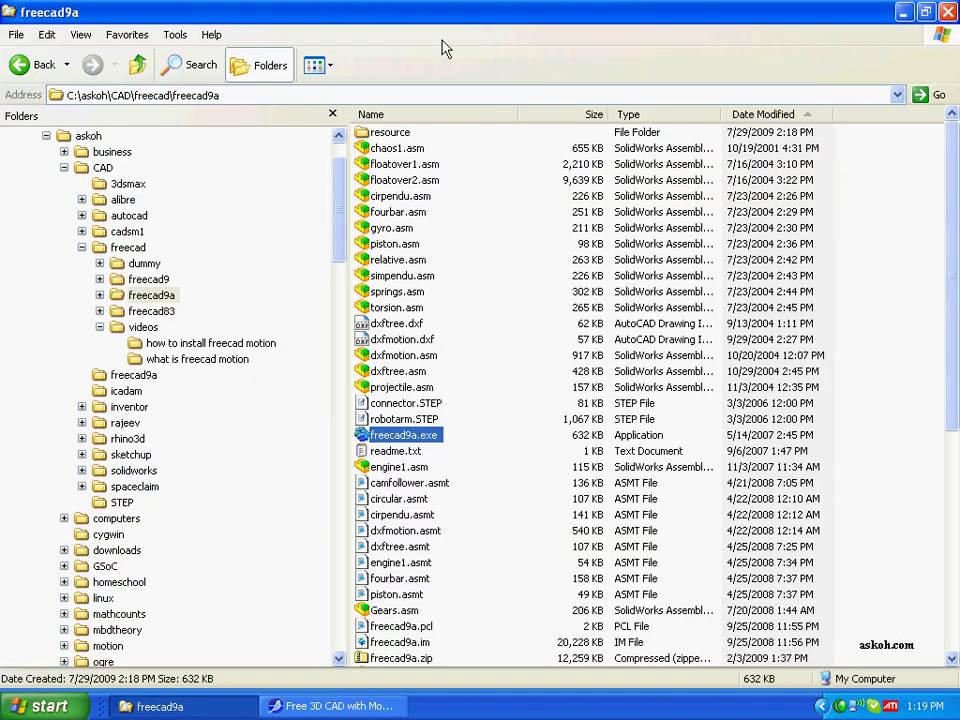
scroll(338, 152, up, 2)
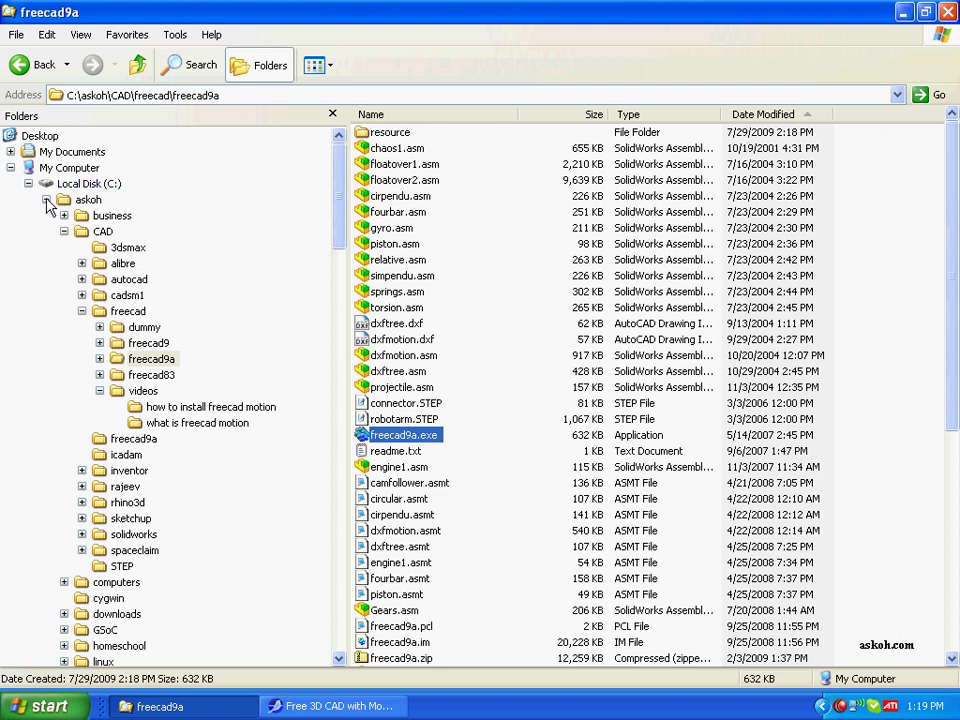
click(81, 232)
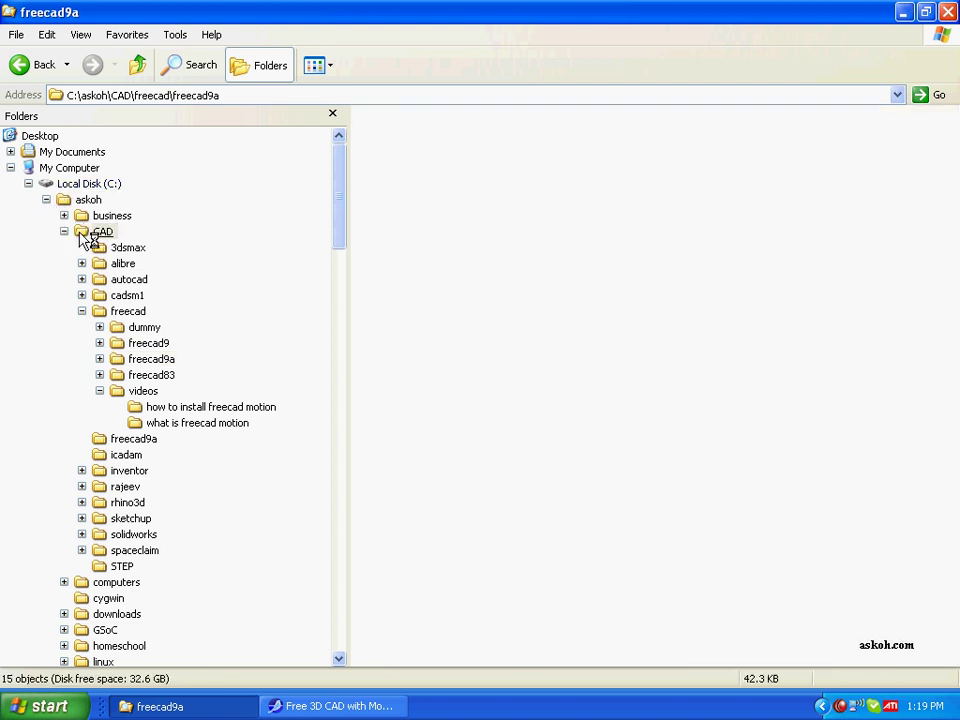
click(82, 312)
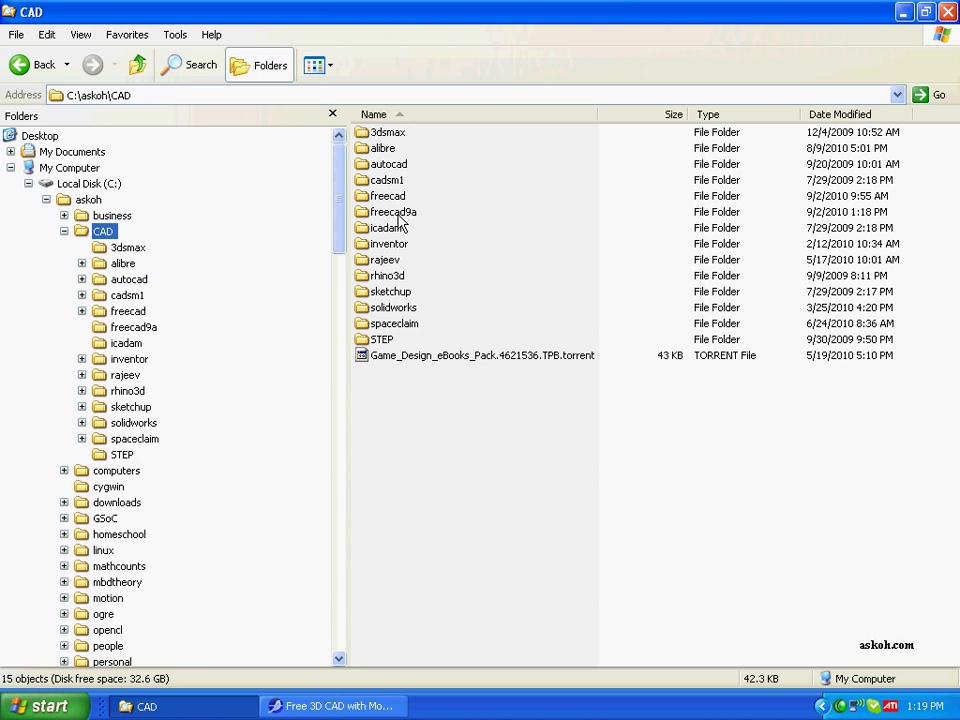
double_click(398, 214)
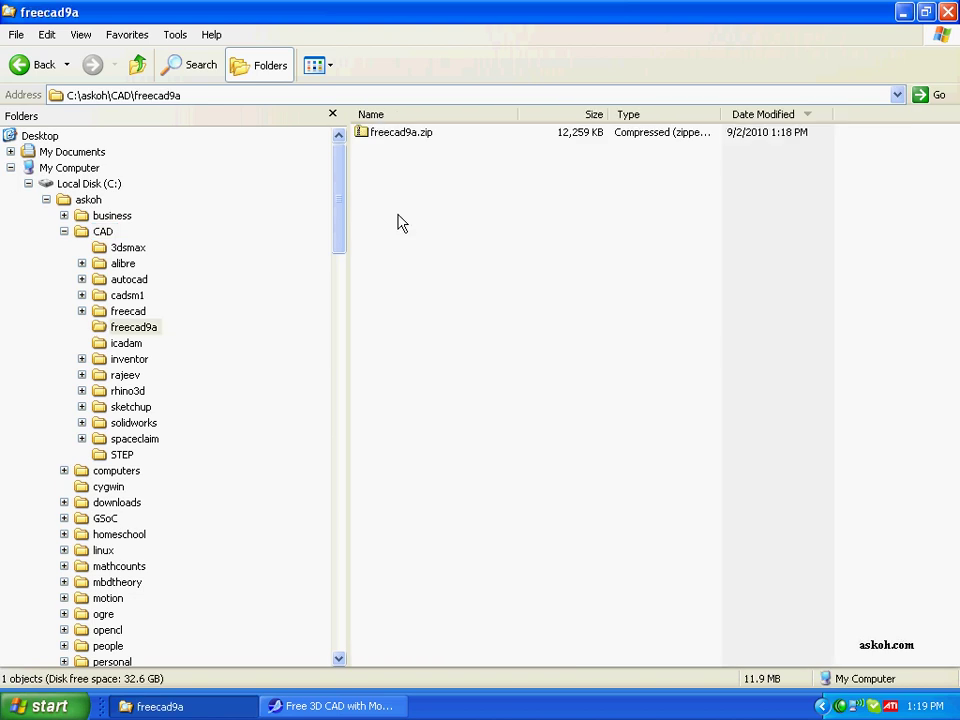
click(367, 138)
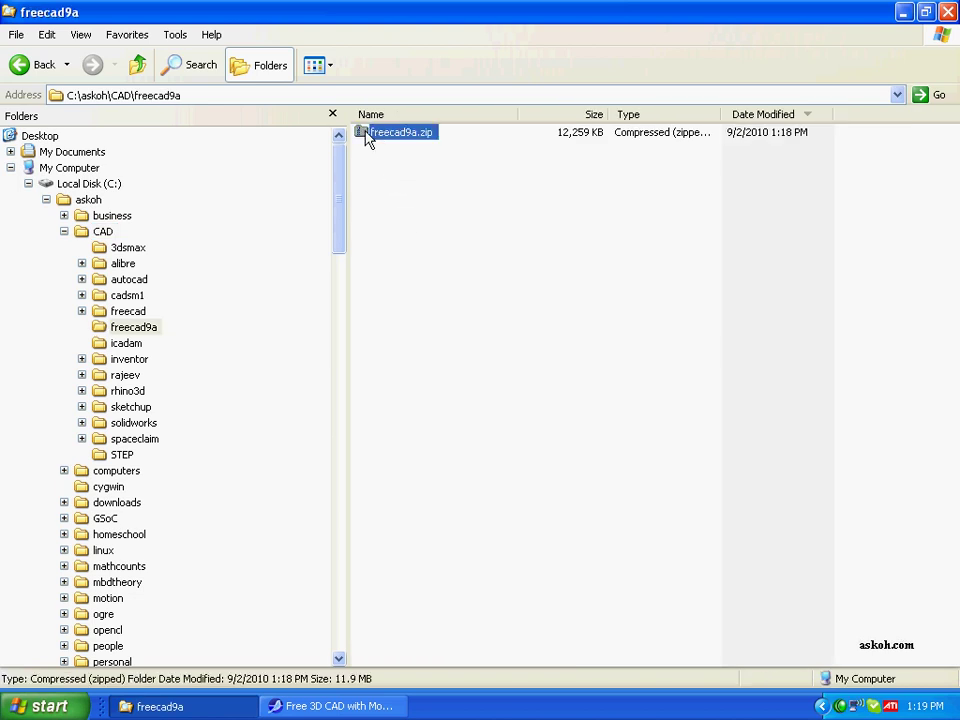
Extract all of freecad9a.zip into C:\askoh\CAD\freecad9a with 'Show extracted files' checked.
right_click(366, 136)
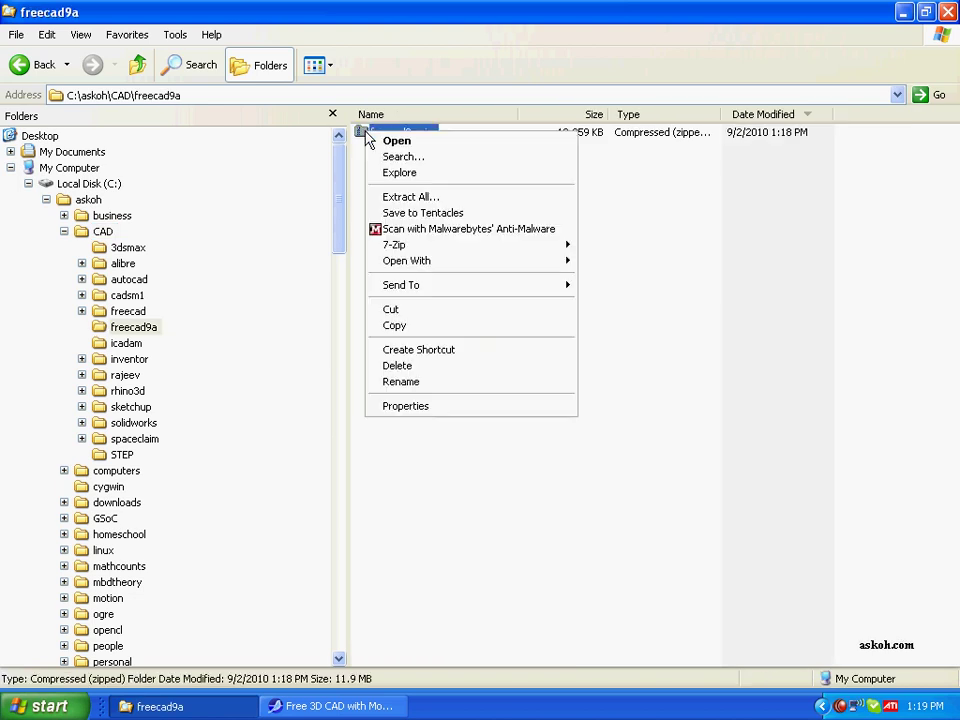
click(396, 206)
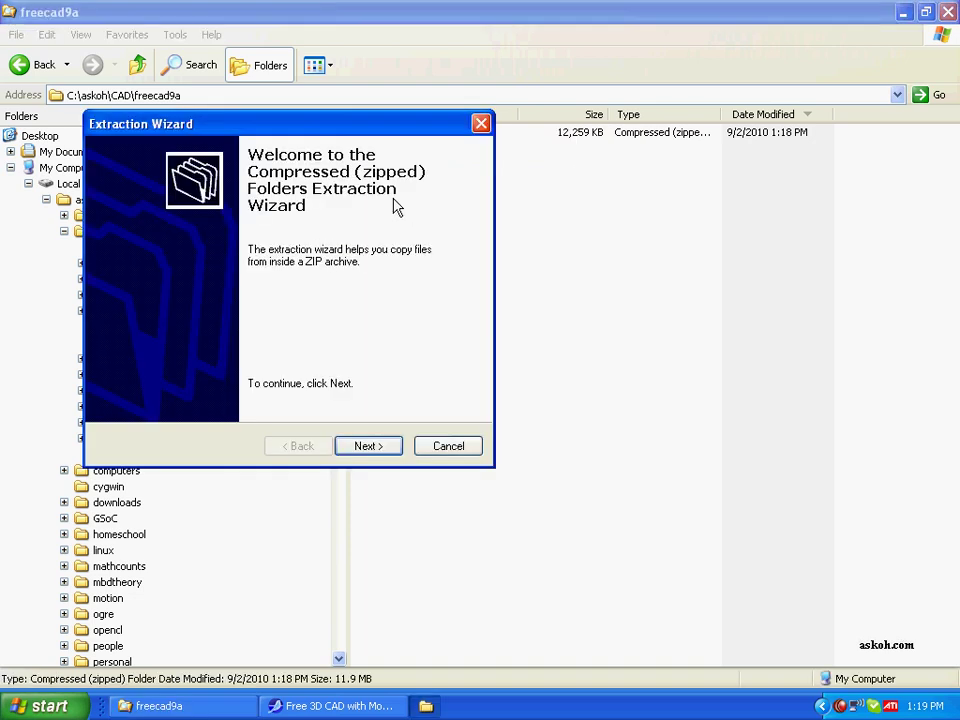
click(367, 446)
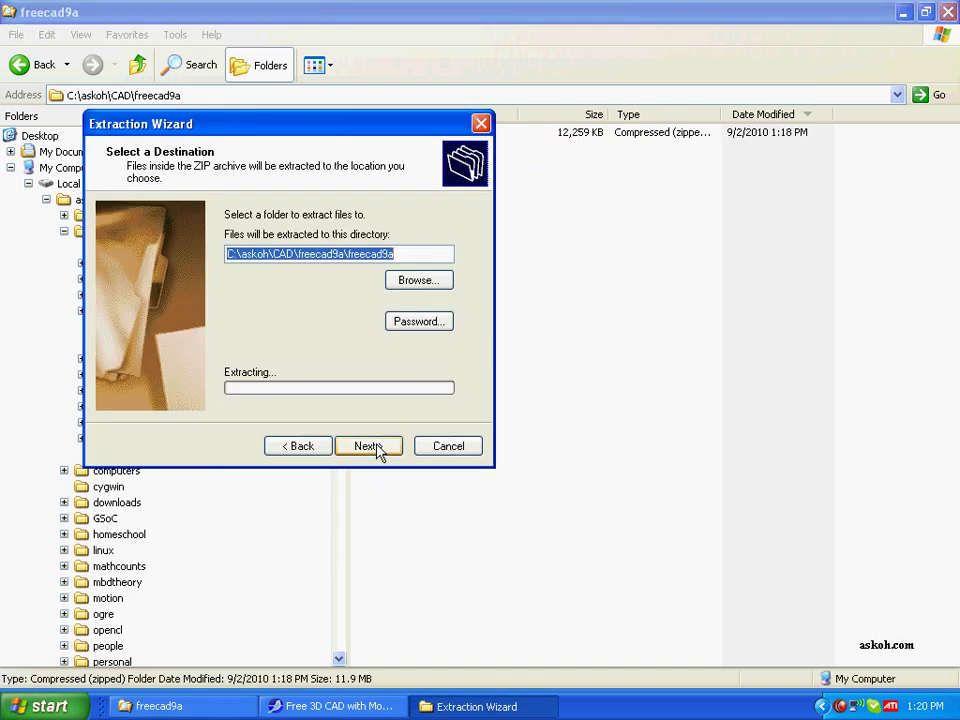
double_click(383, 254)
click(404, 254)
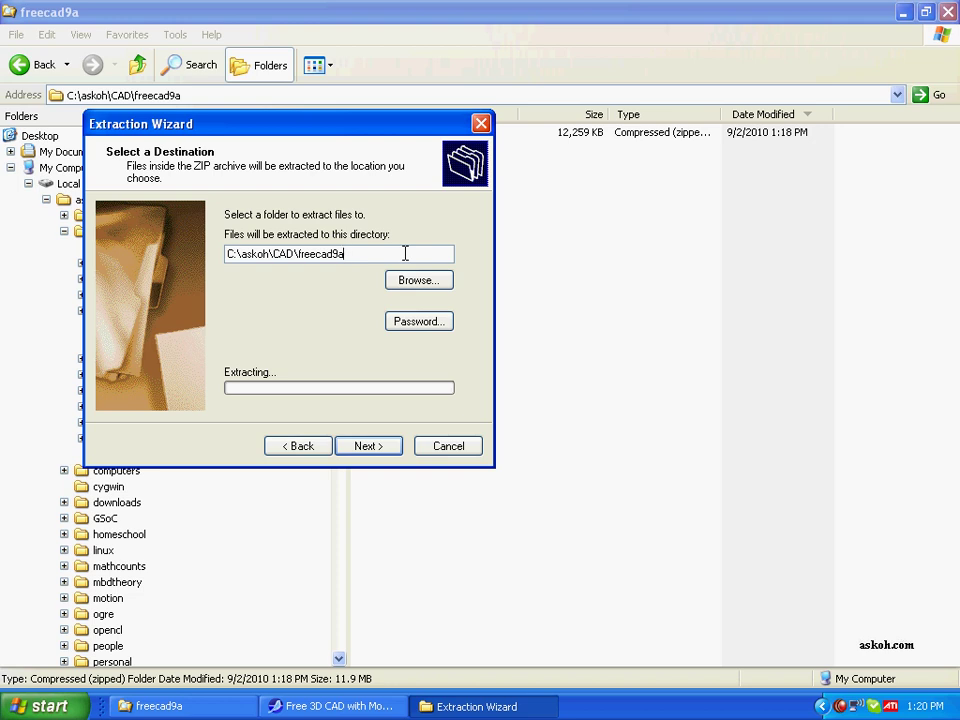
click(381, 448)
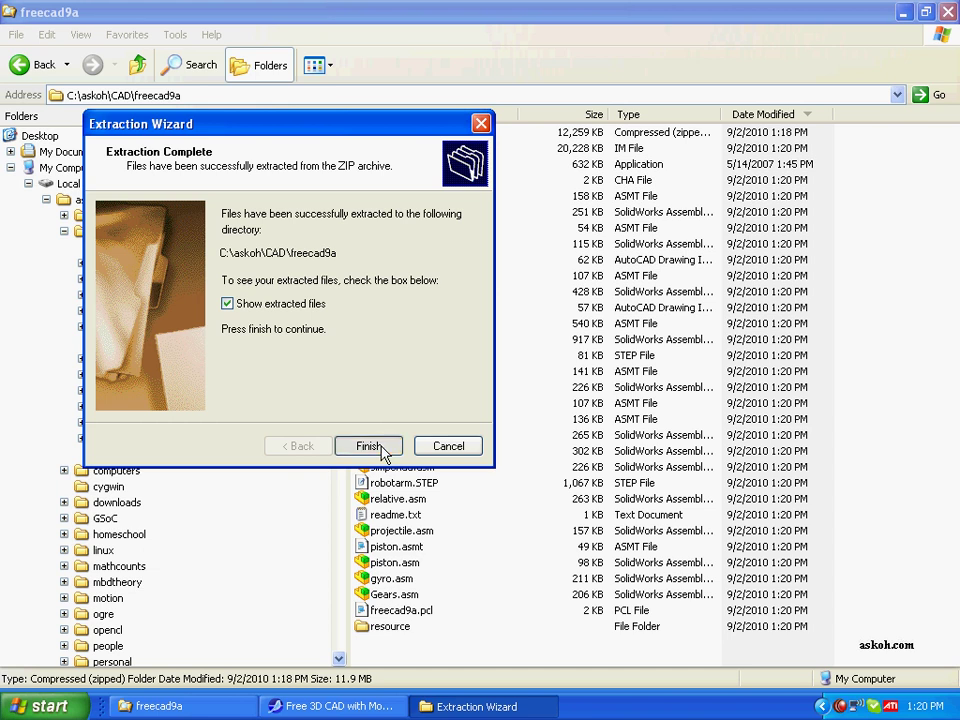
click(368, 446)
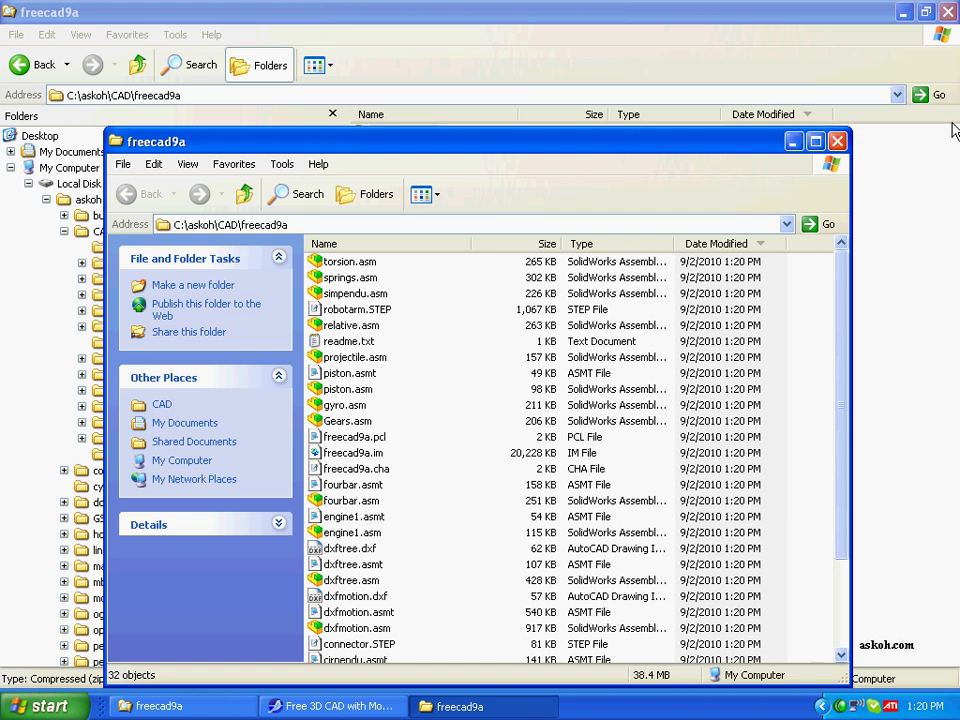
Maximize the freecad9a folder window and run freecad9a.exe.
click(814, 141)
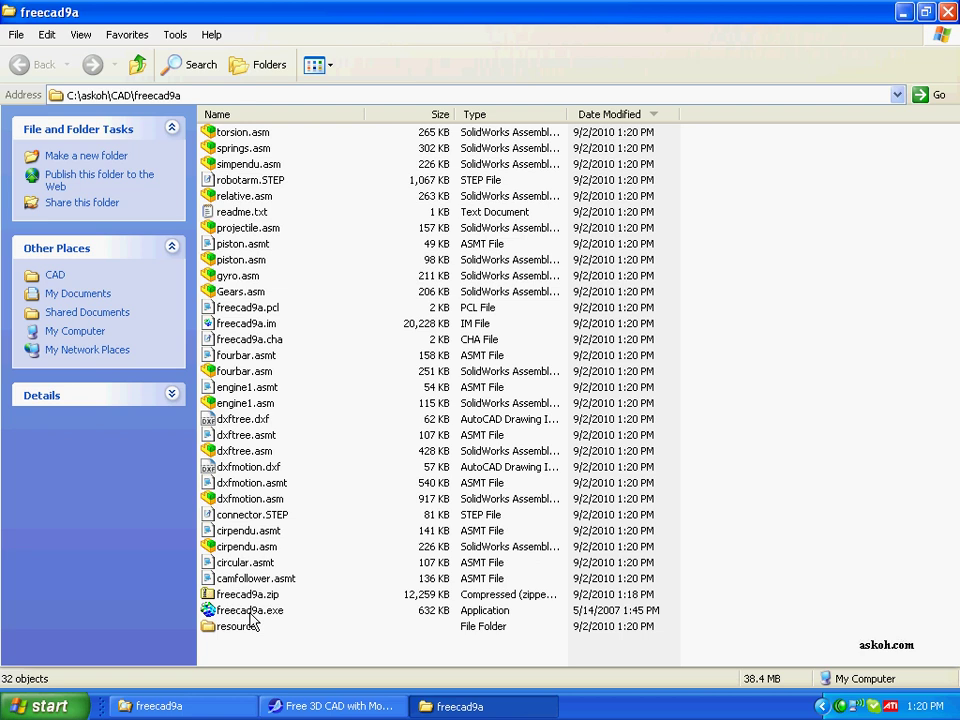
double_click(250, 613)
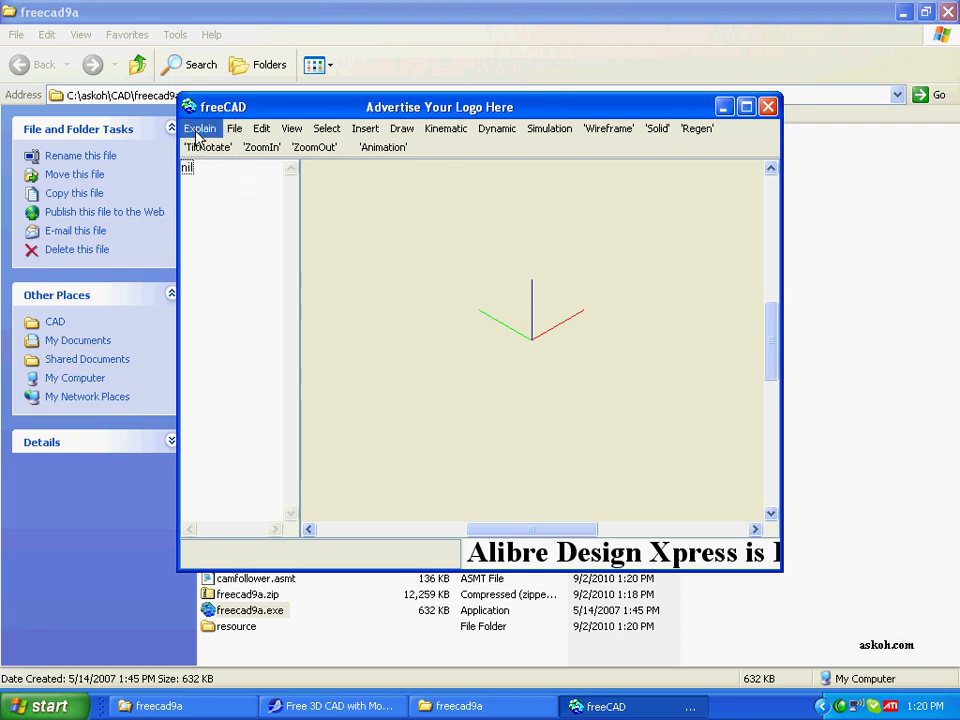
Read the Explain > Quick Test help and close it.
click(198, 136)
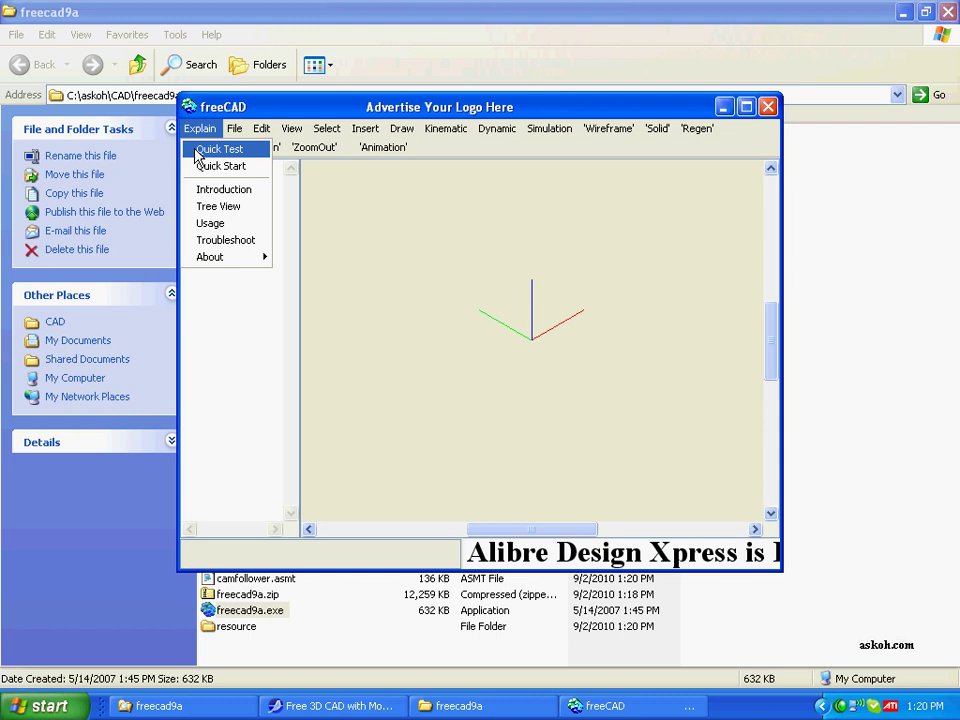
click(198, 152)
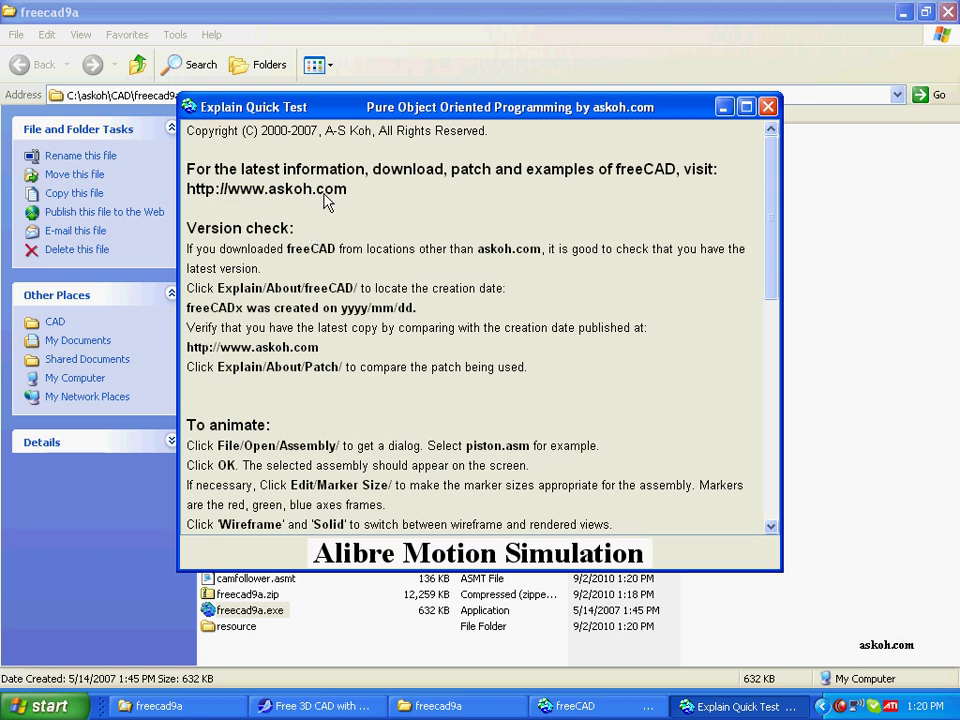
click(767, 107)
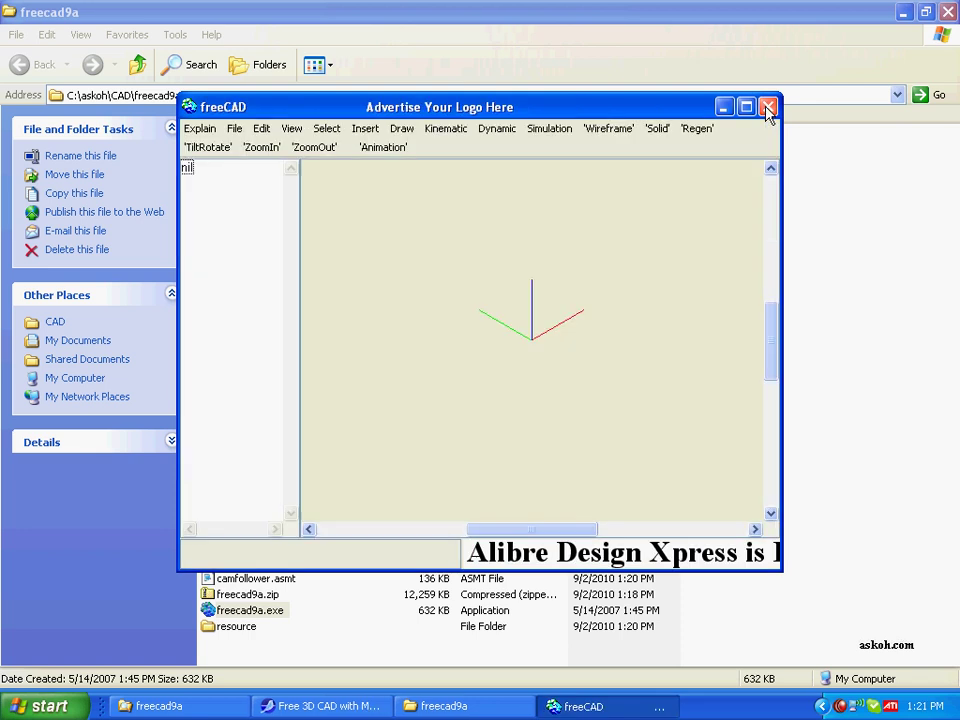
Open the piston.asm assembly through File > Open > Assembly.
click(234, 134)
mouse_move(252, 183)
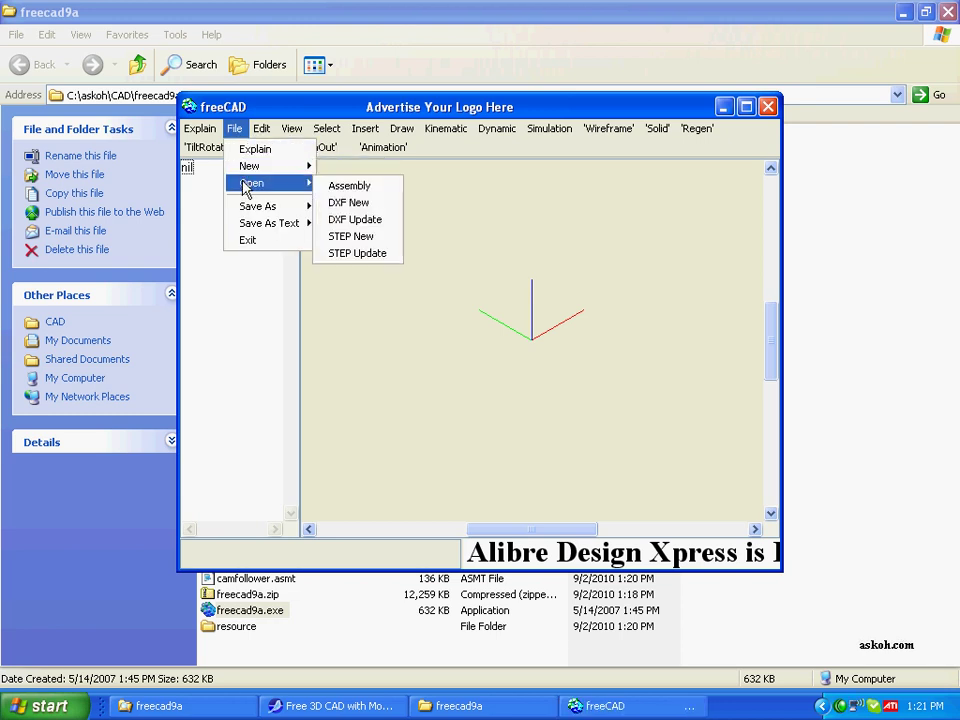
click(341, 185)
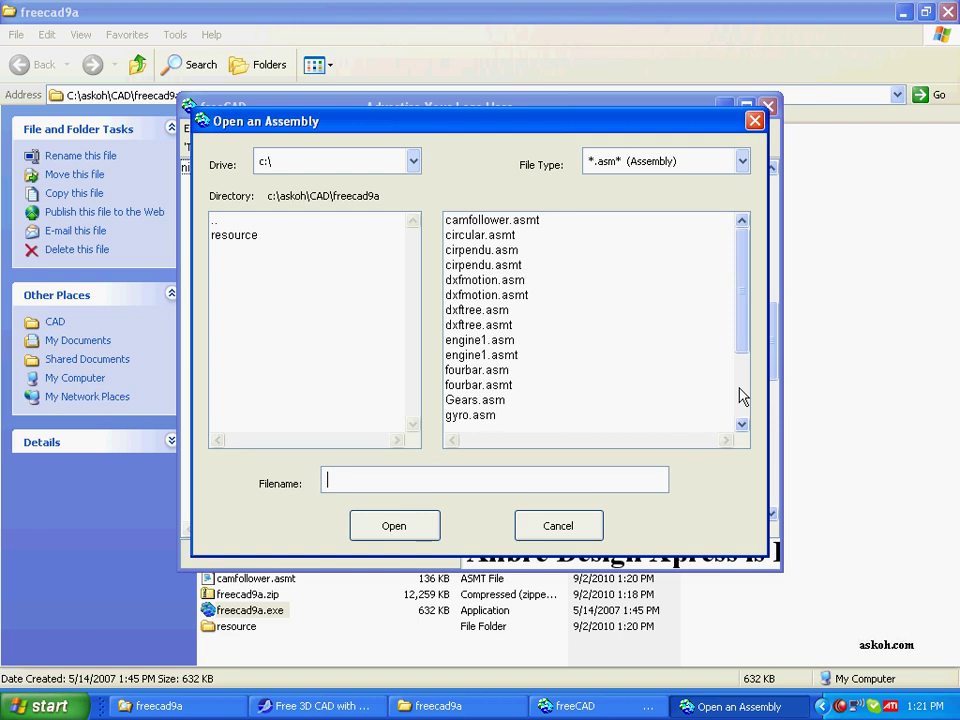
click(741, 396)
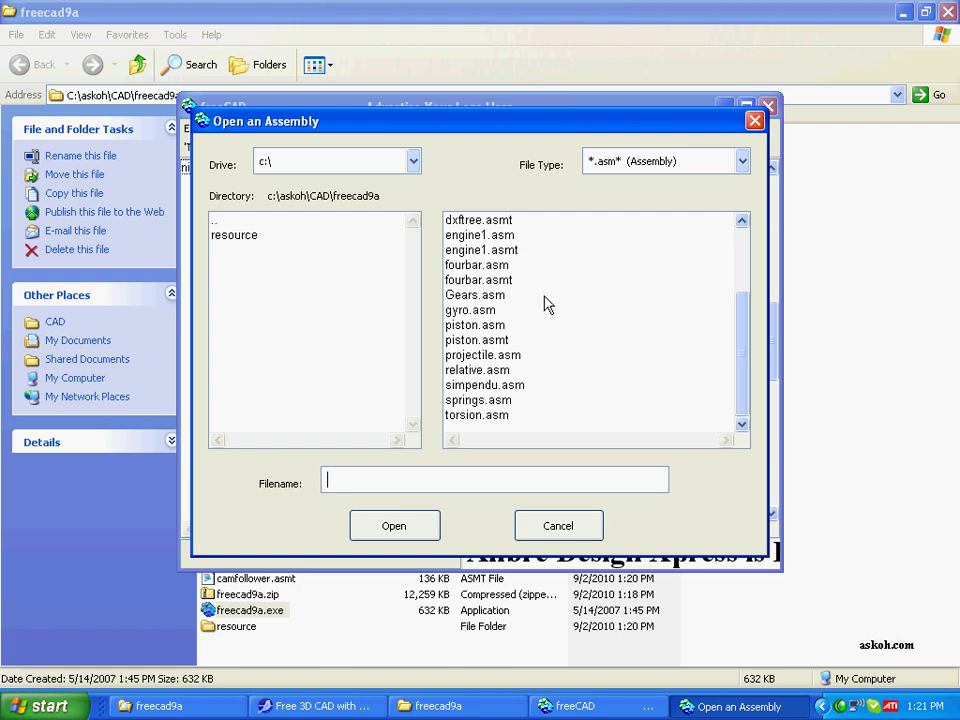
double_click(494, 326)
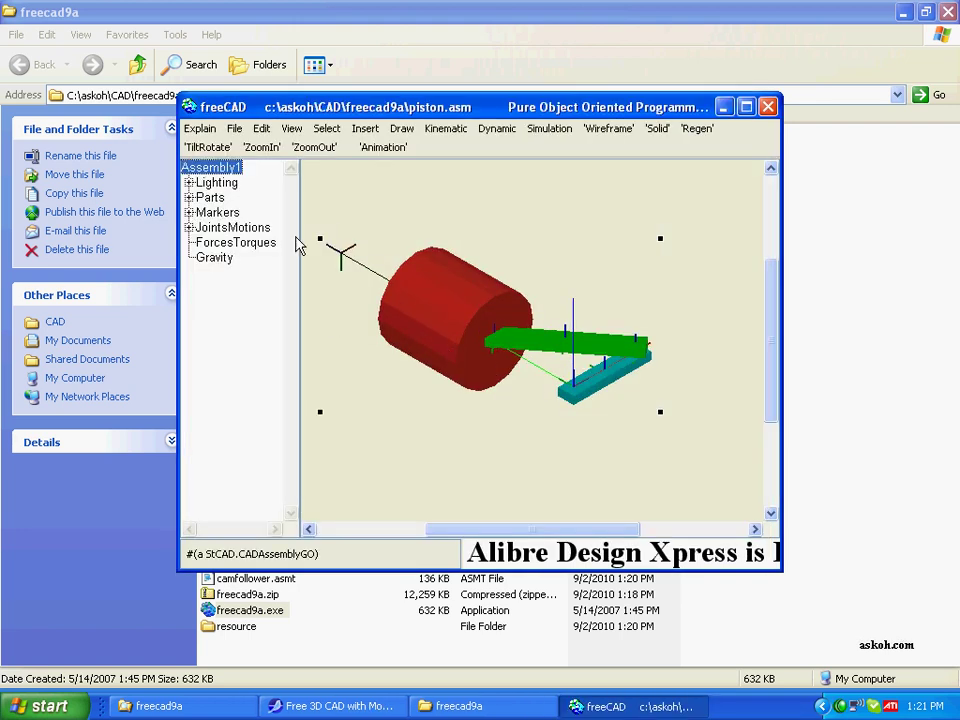
click(384, 148)
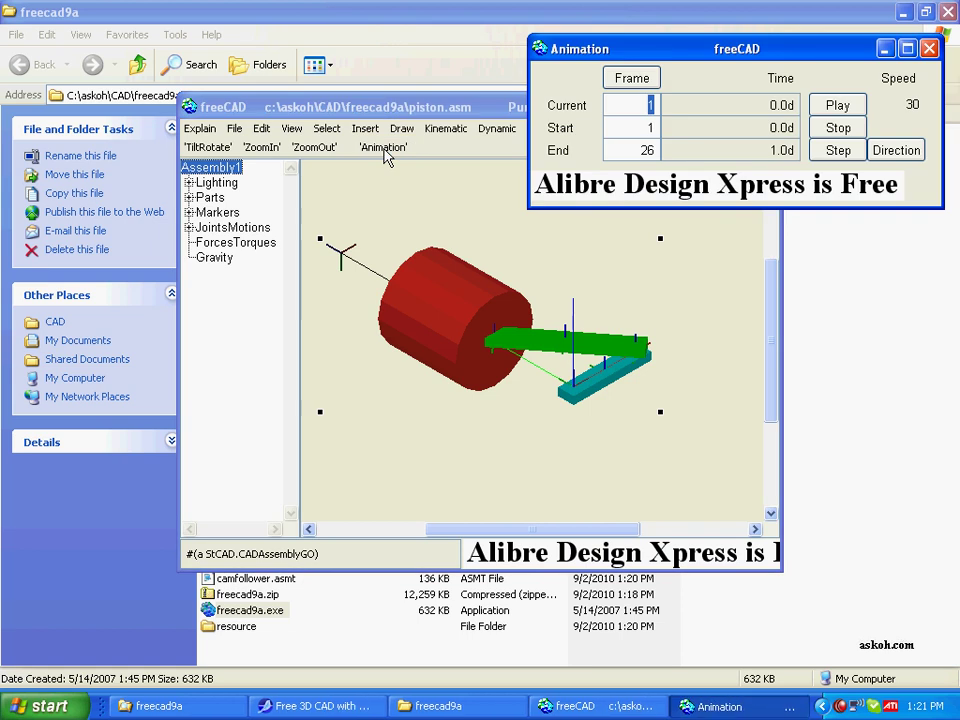
click(846, 108)
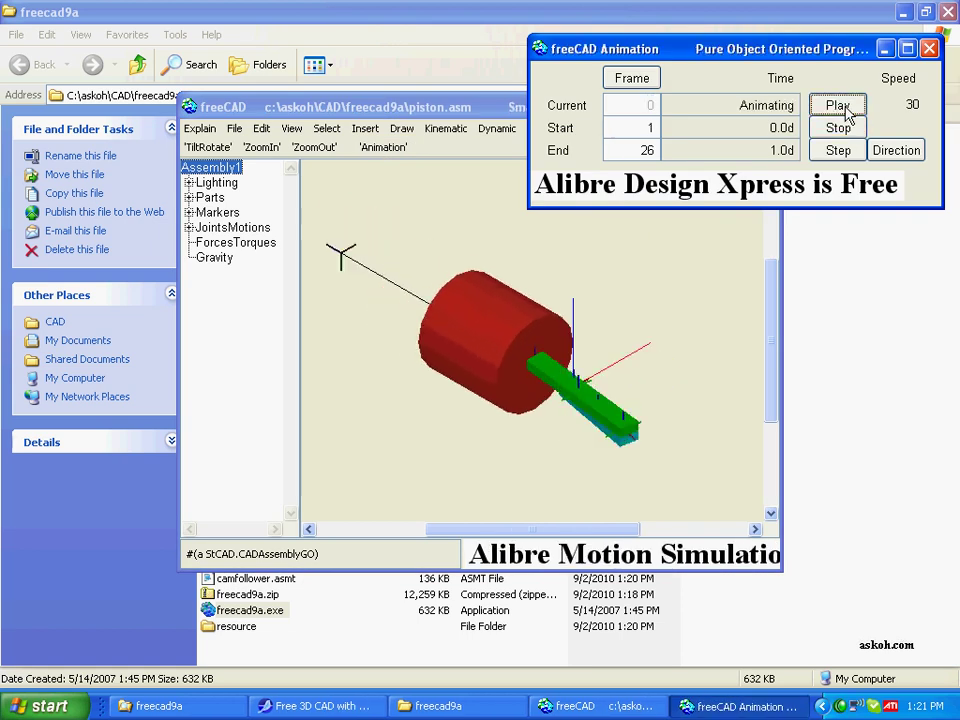
click(843, 128)
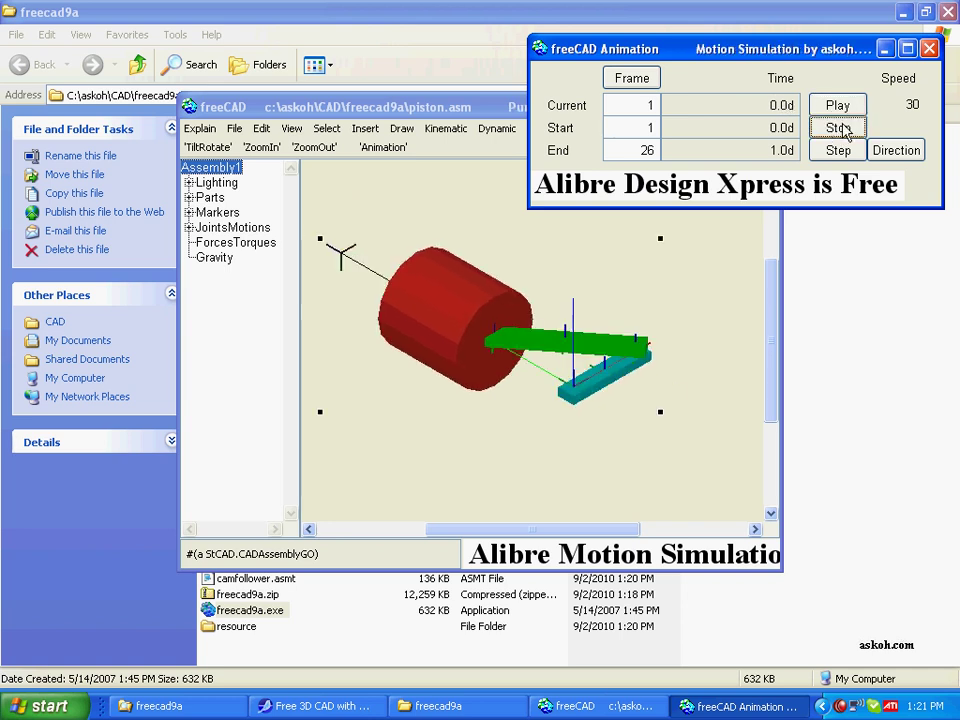
click(929, 48)
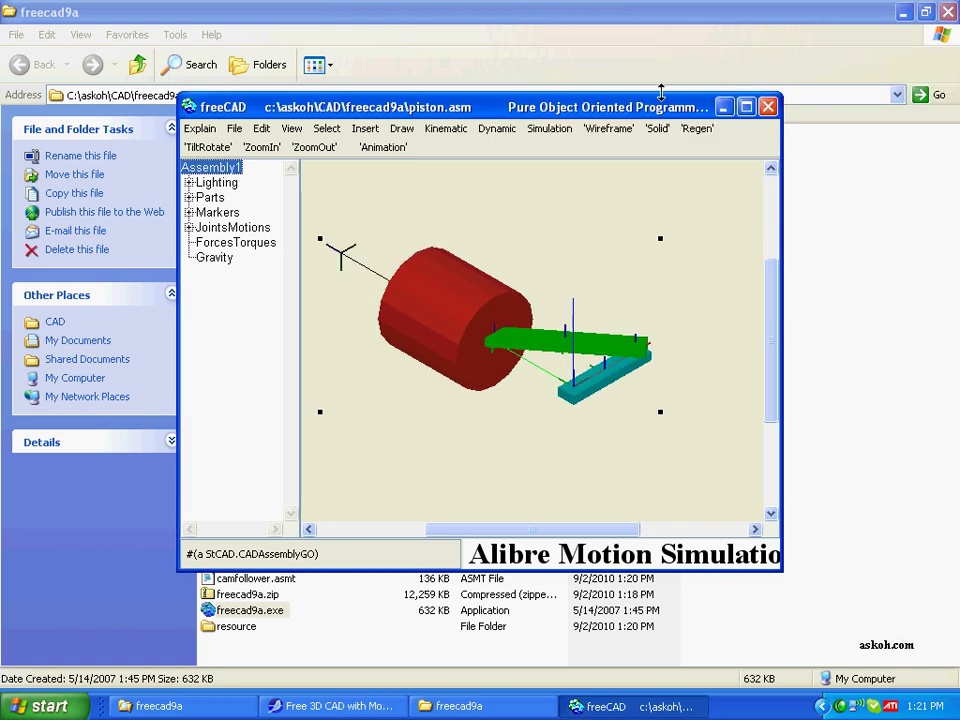
Run a Dynamic simulation from the previous input state over 0 to 1 seconds.
click(550, 128)
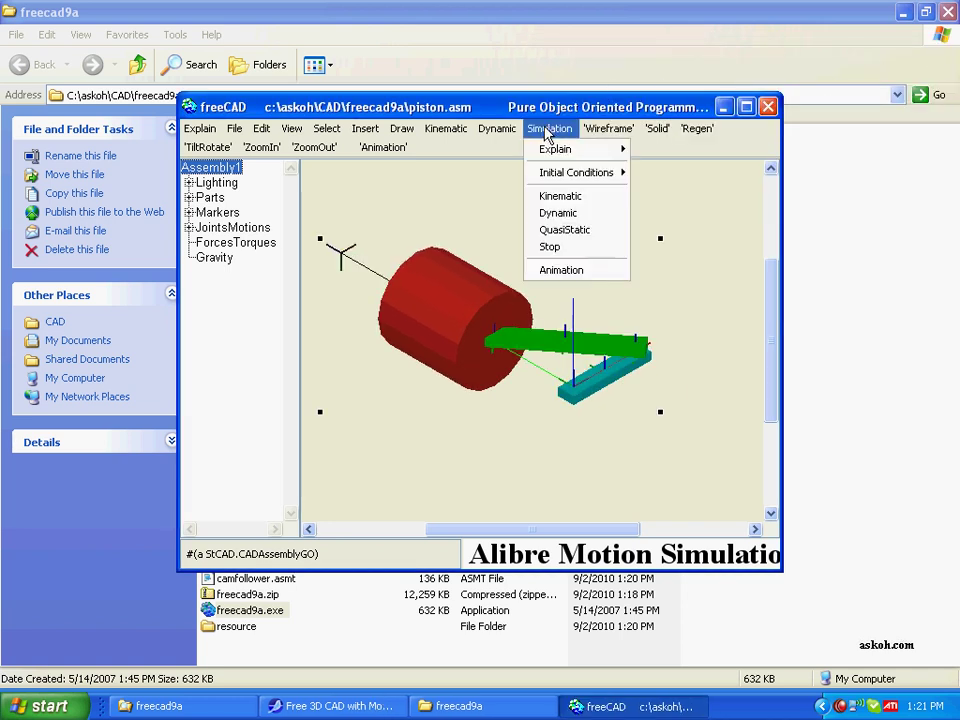
click(557, 213)
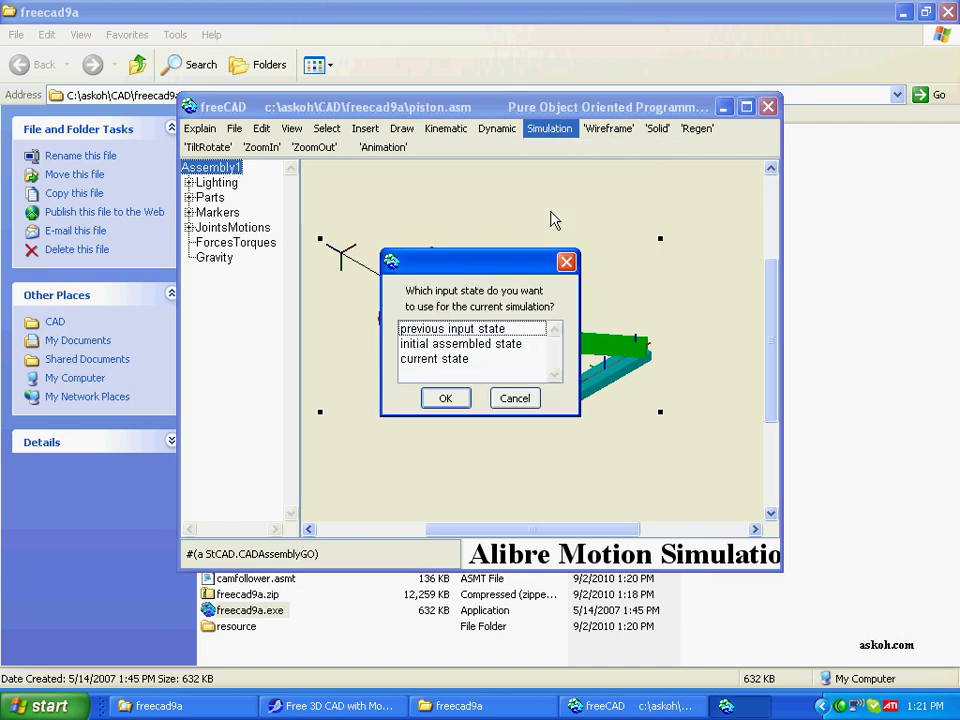
click(452, 333)
click(445, 398)
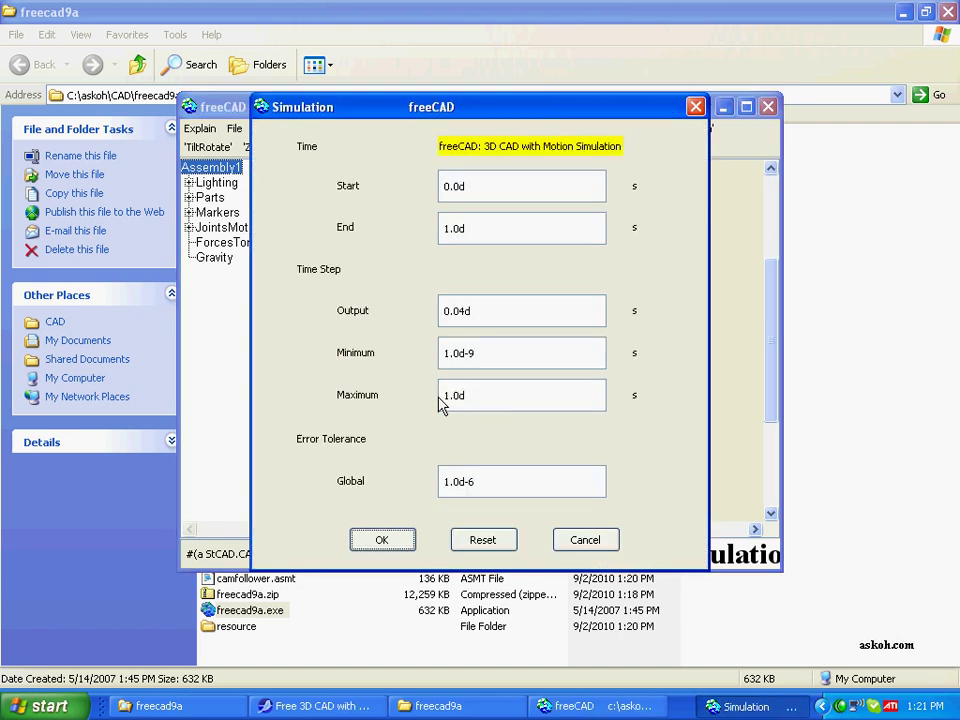
click(387, 541)
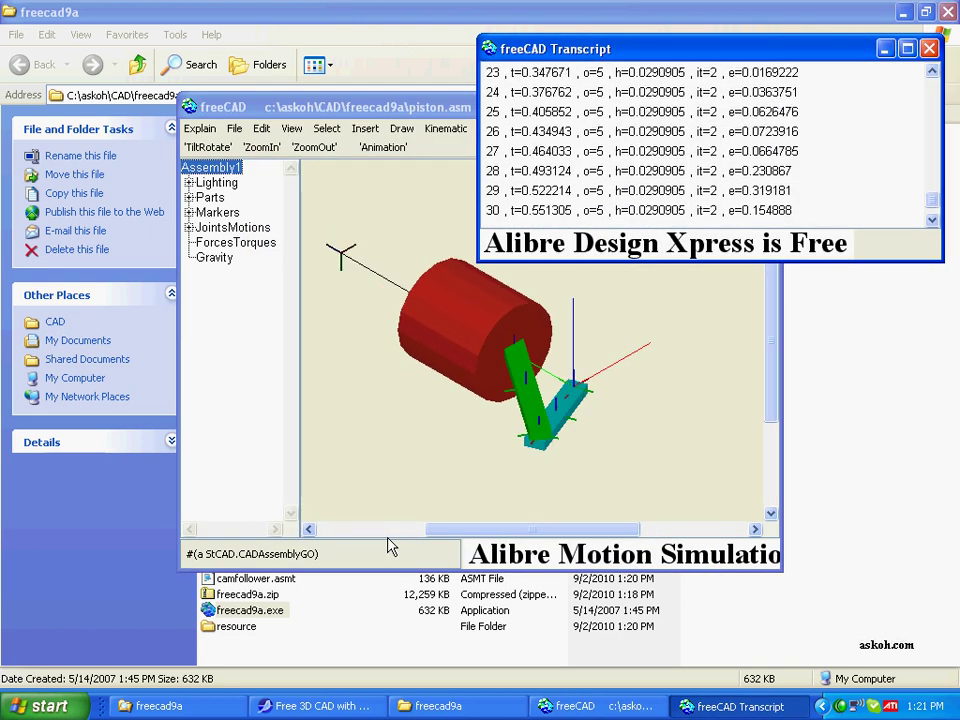